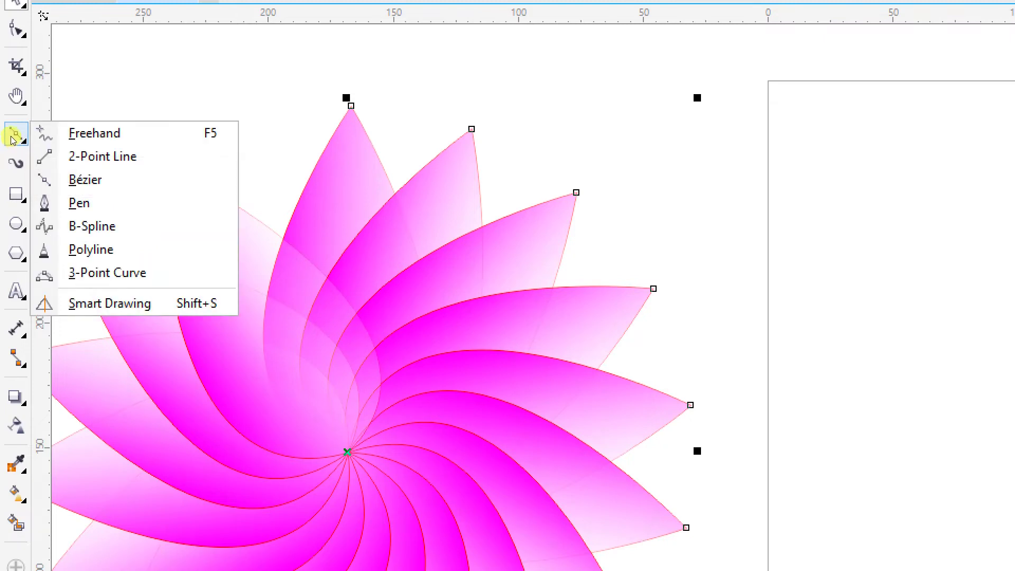
Draw the petal's left edge on the page as a Bézier curve bulging left, about 26 mm wide and 106 mm tall
left_click(109, 180)
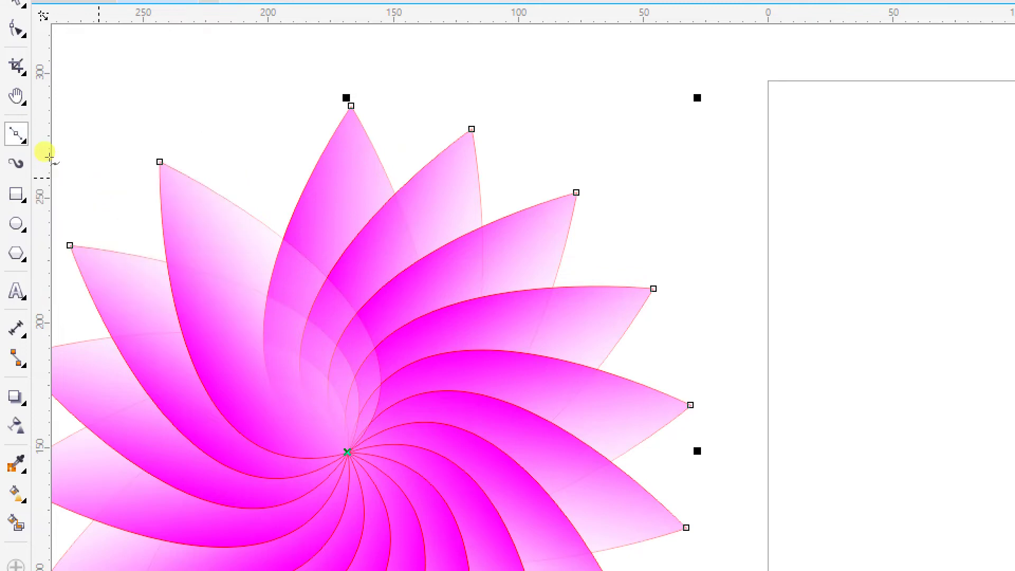
key("ctrl+4")
left_click_drag(346, 452, 159, 404)
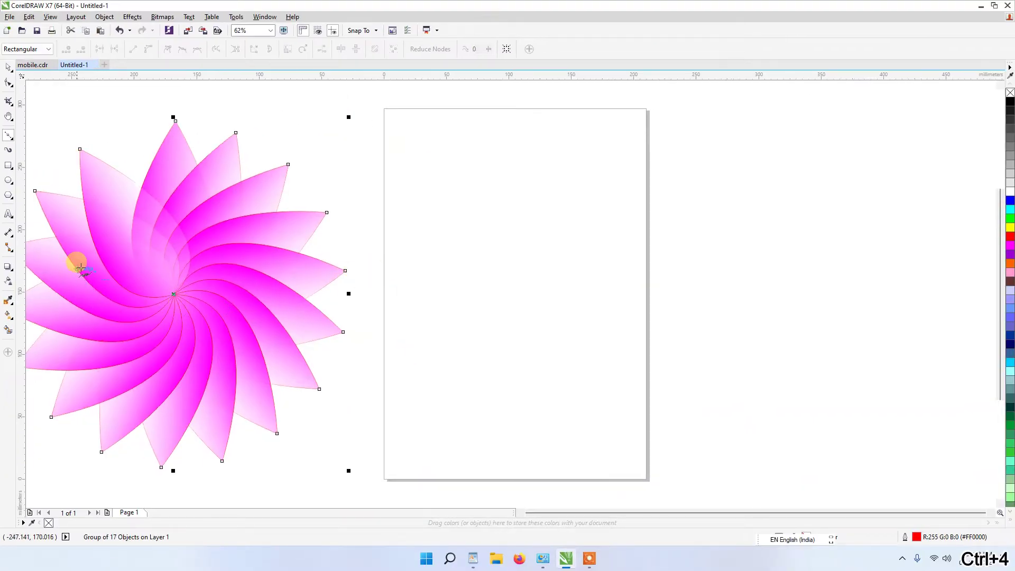
left_click_drag(79, 270, 80, 270)
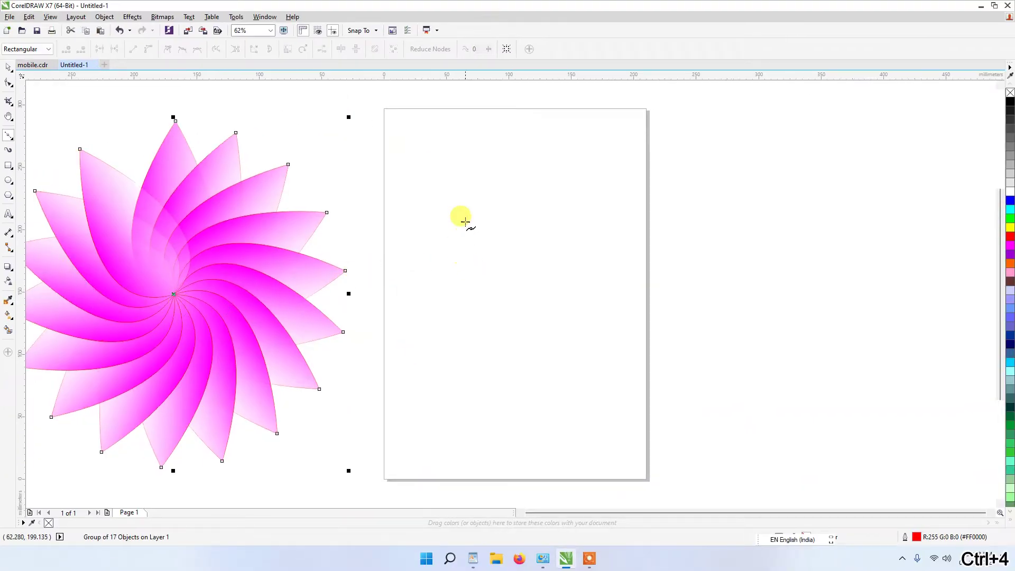
left_click(484, 184)
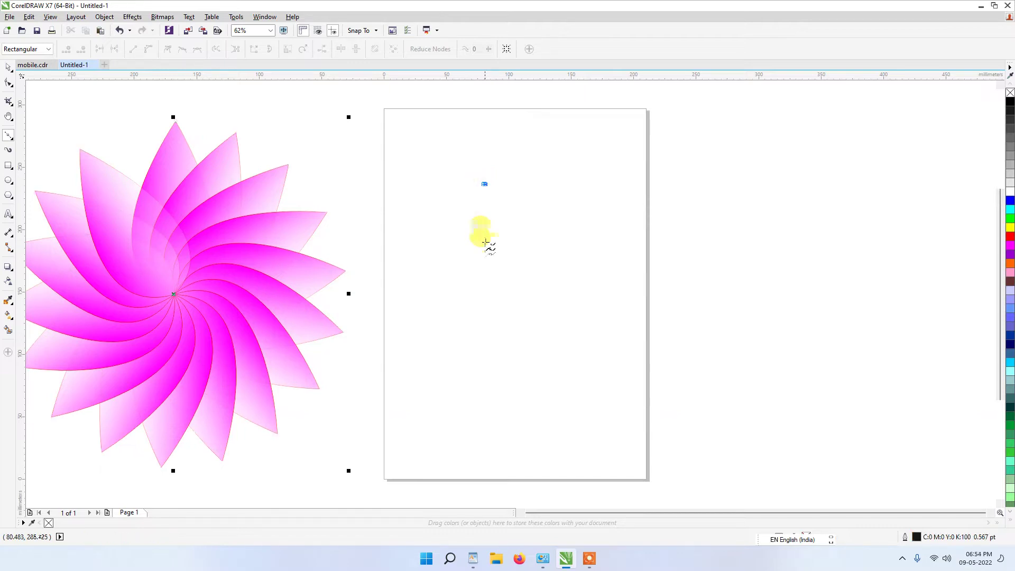
left_click(489, 316)
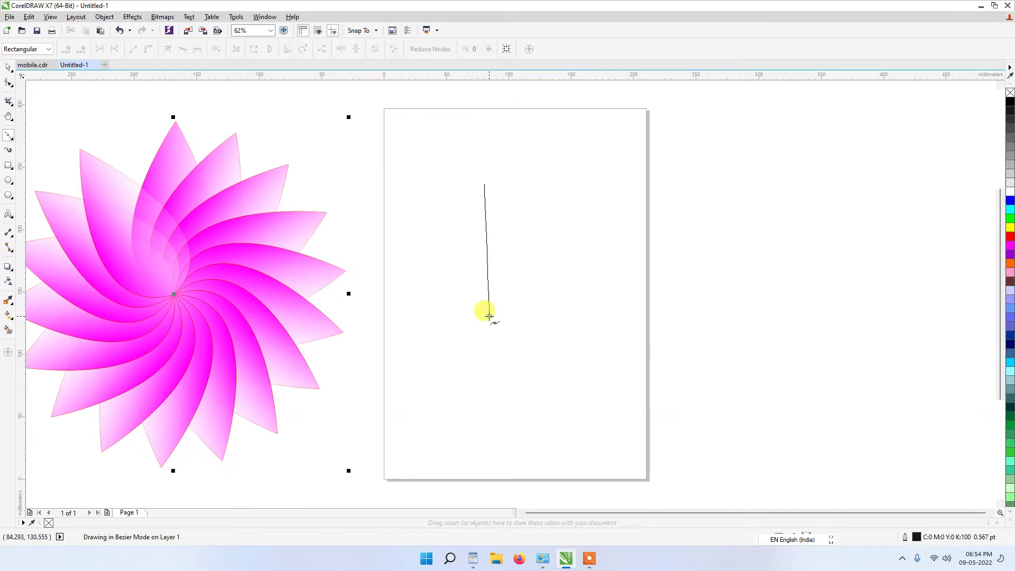
left_click_drag(488, 316, 559, 349)
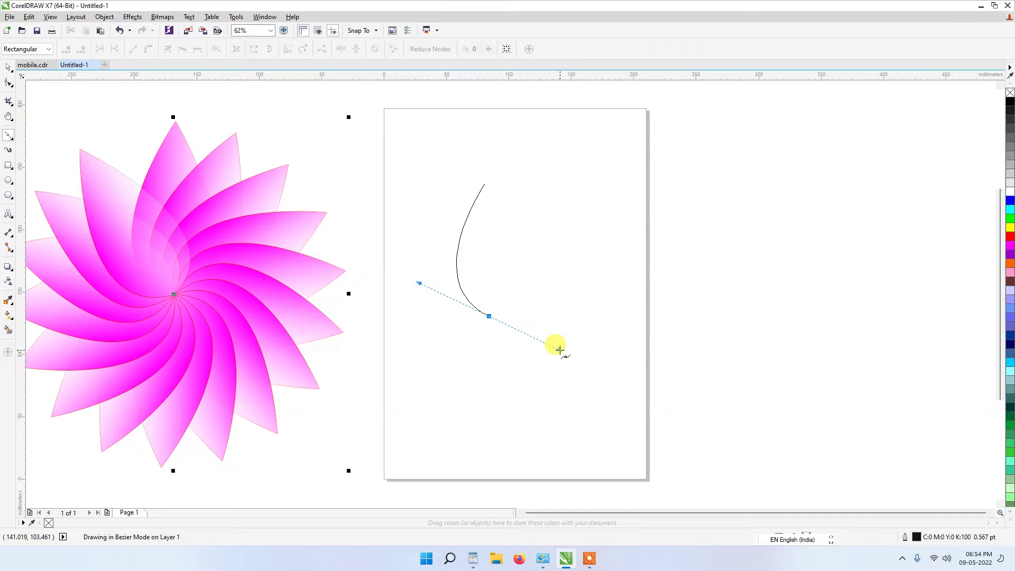
left_click_drag(560, 349, 559, 349)
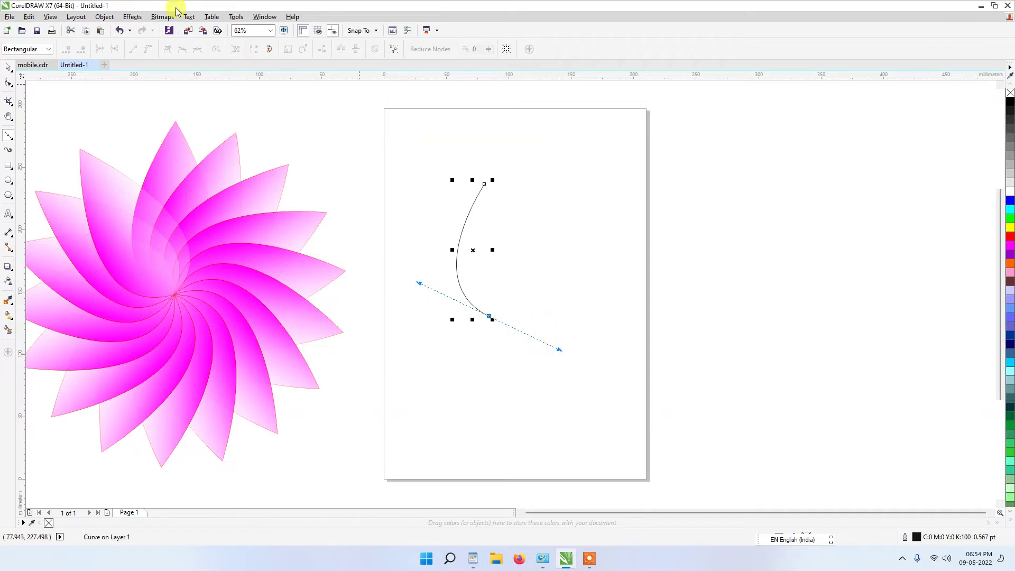
left_click(9, 71)
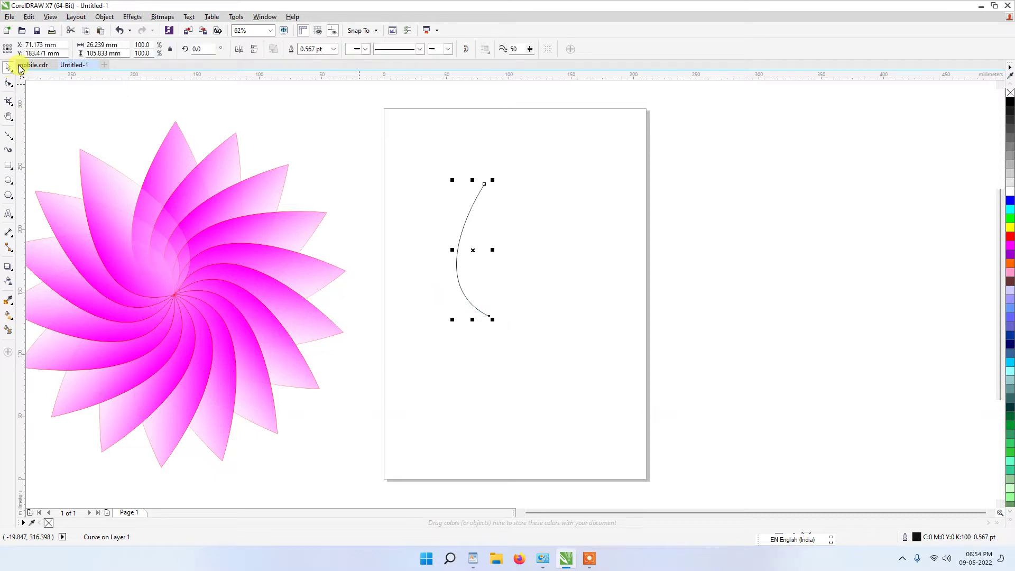
Draw a mirrored Bézier curve between the first curve's two end nodes, closing a petal about 49 mm wide
left_click(10, 137)
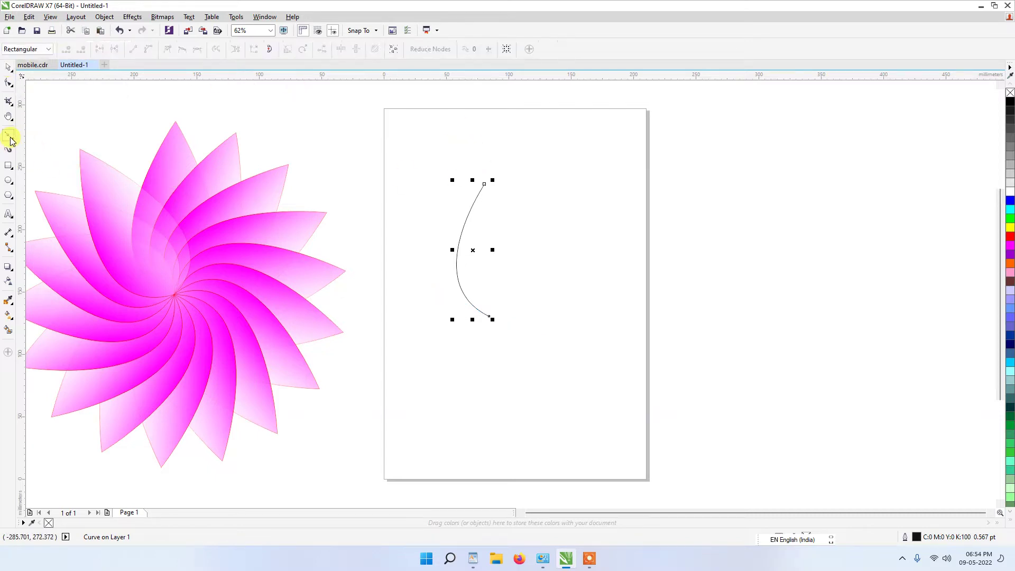
left_click(484, 184)
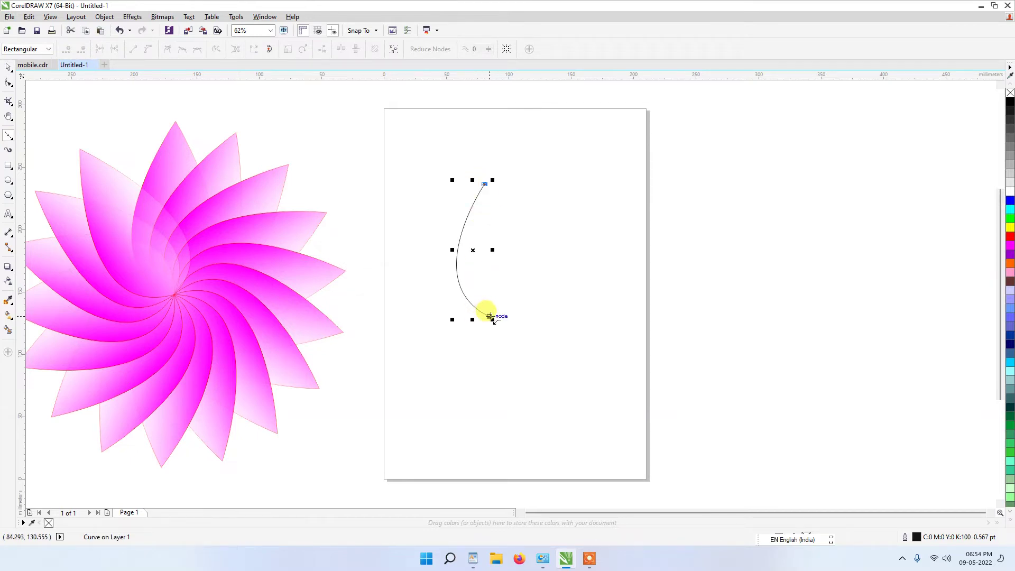
left_click_drag(491, 316, 555, 266)
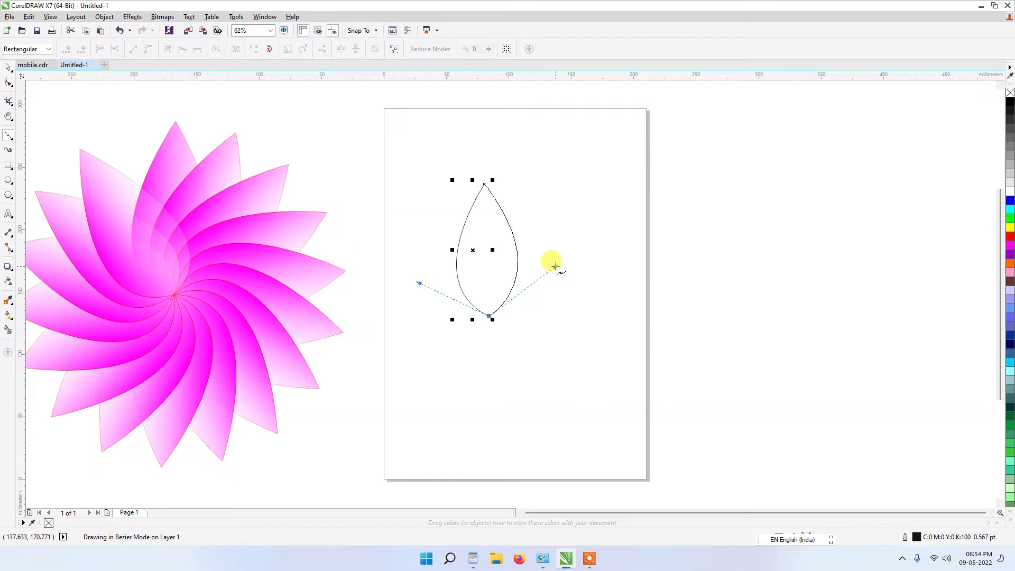
left_click_drag(555, 266, 552, 265)
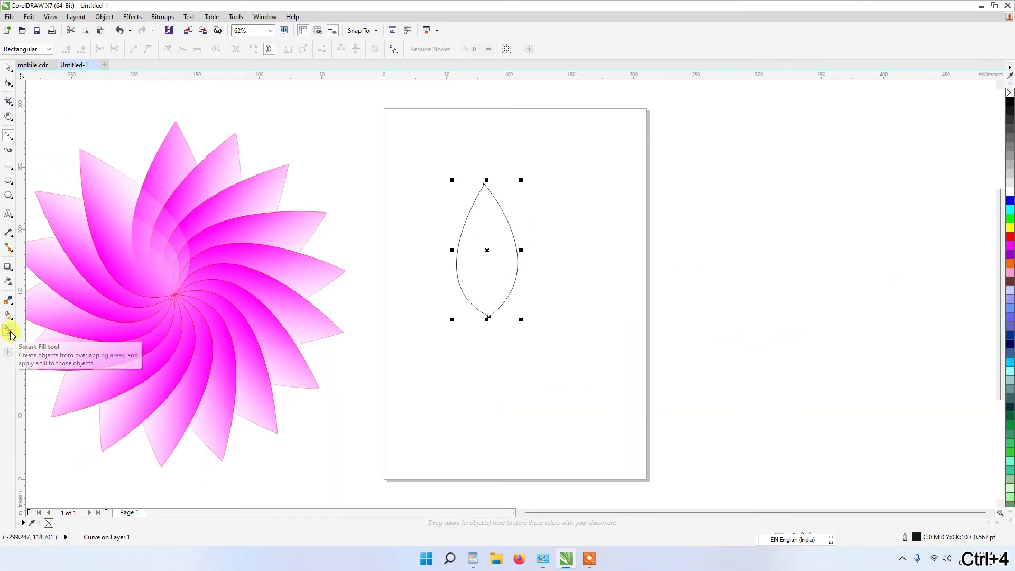
Smart-fill the petal with a red 0.567 pt outline and recolour its fill light magenta (#FF61FF)
left_click(15, 329)
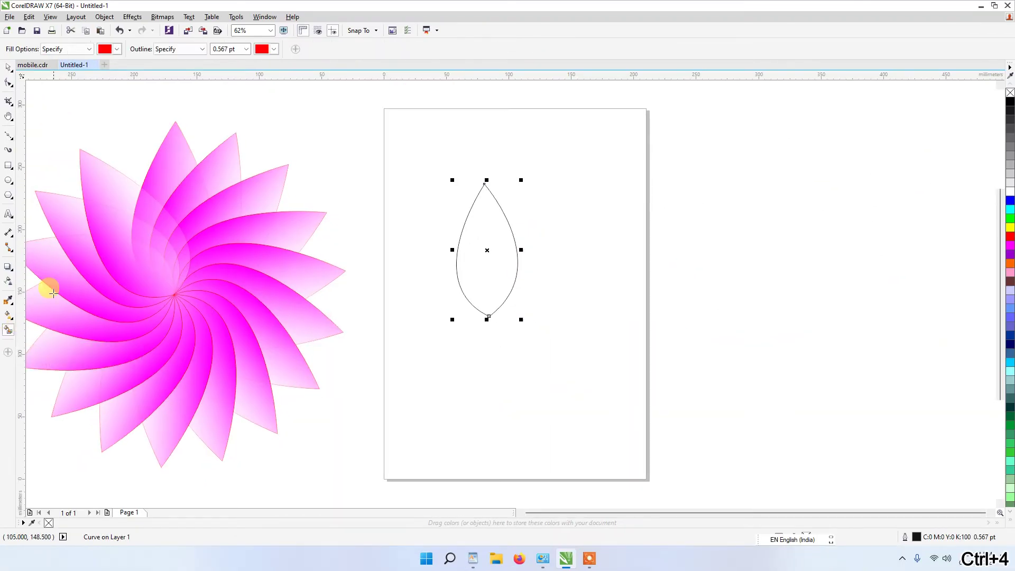
left_click(490, 257)
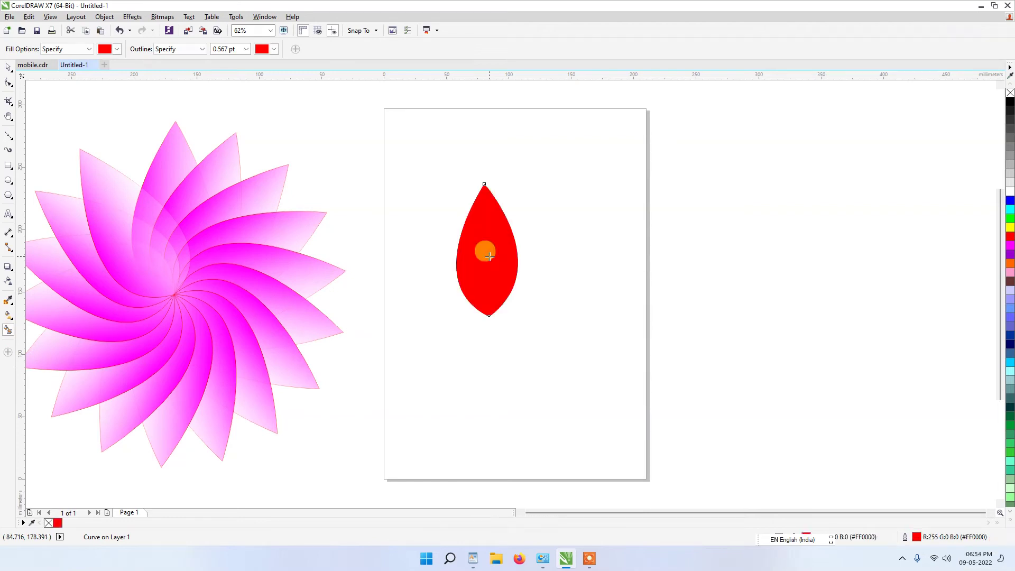
left_click(1010, 249)
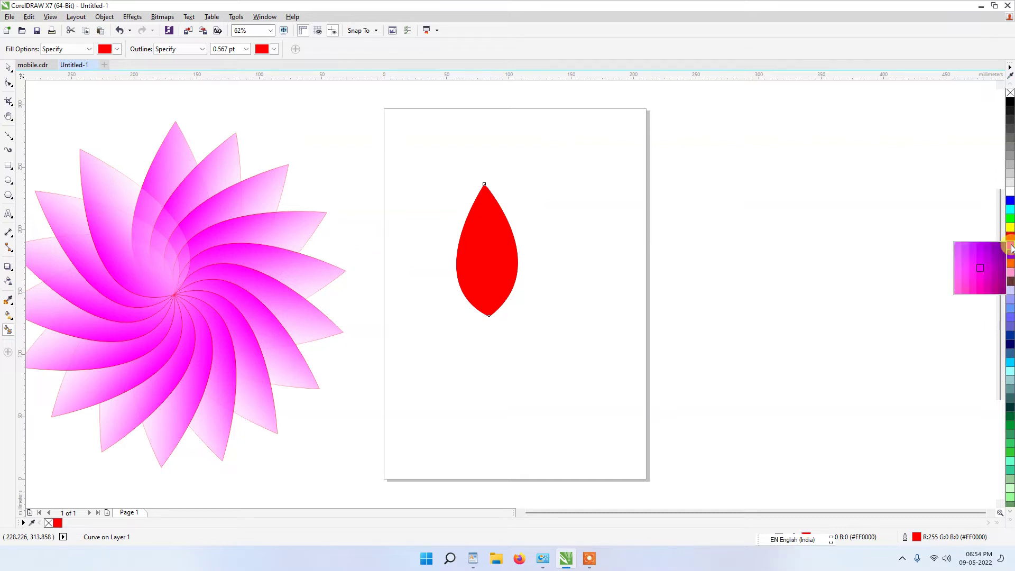
left_click_drag(1011, 249, 959, 268)
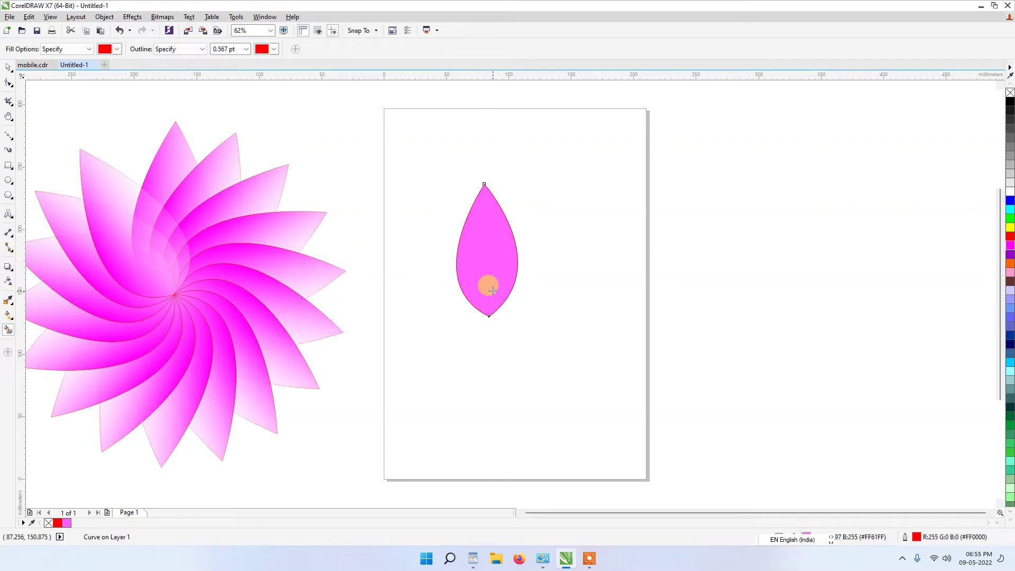
Move the filled petal off the original outline, delete that empty outline, and place the filled petal near the page's middle
left_click(8, 72)
left_click_drag(505, 262, 586, 265)
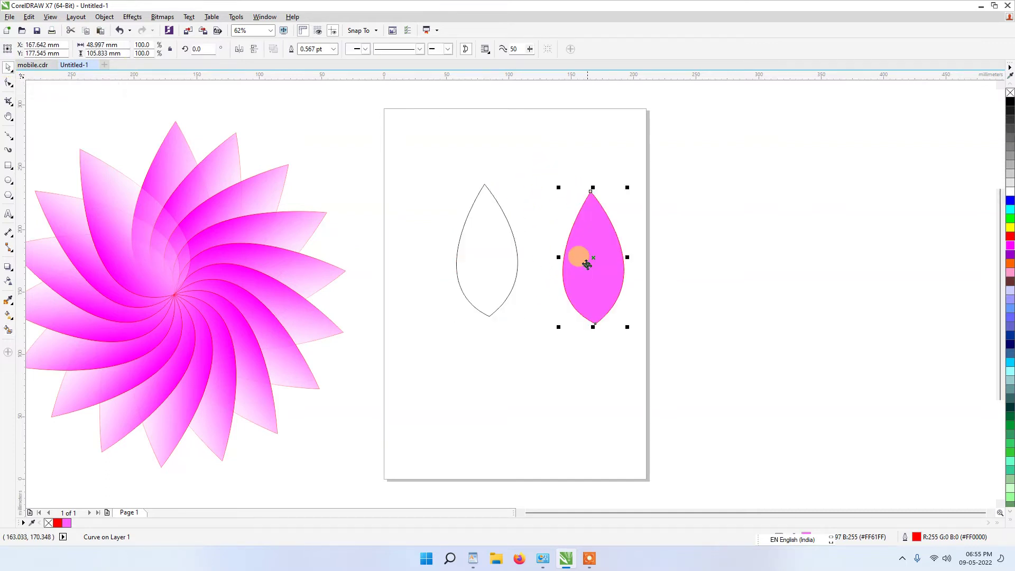
left_click_drag(481, 259, 380, 369)
key("Delete")
left_click_drag(596, 238, 510, 281)
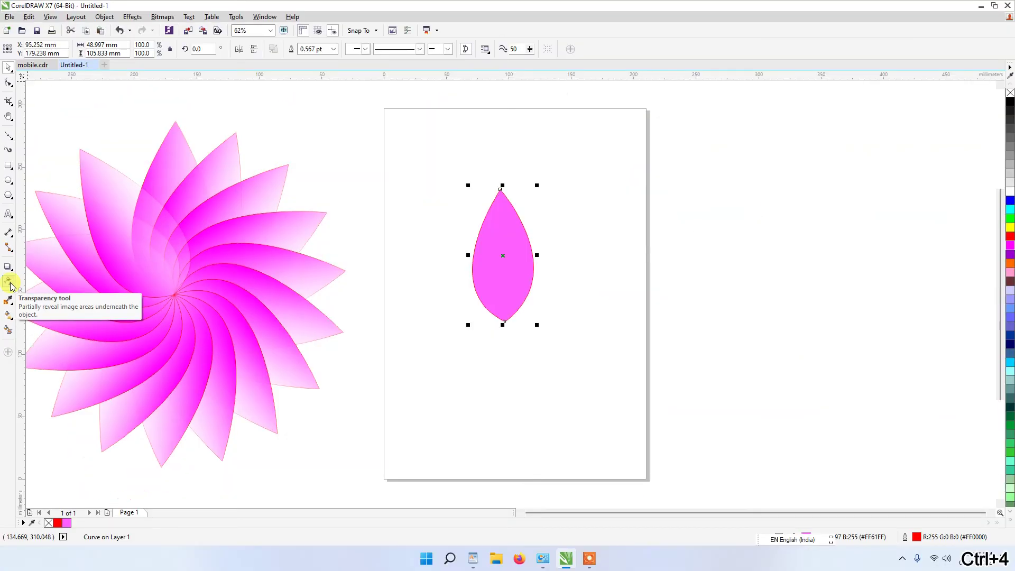
Apply a linear transparency across the petal, fading from opaque at its left edge to fully transparent at its right
left_click(9, 282)
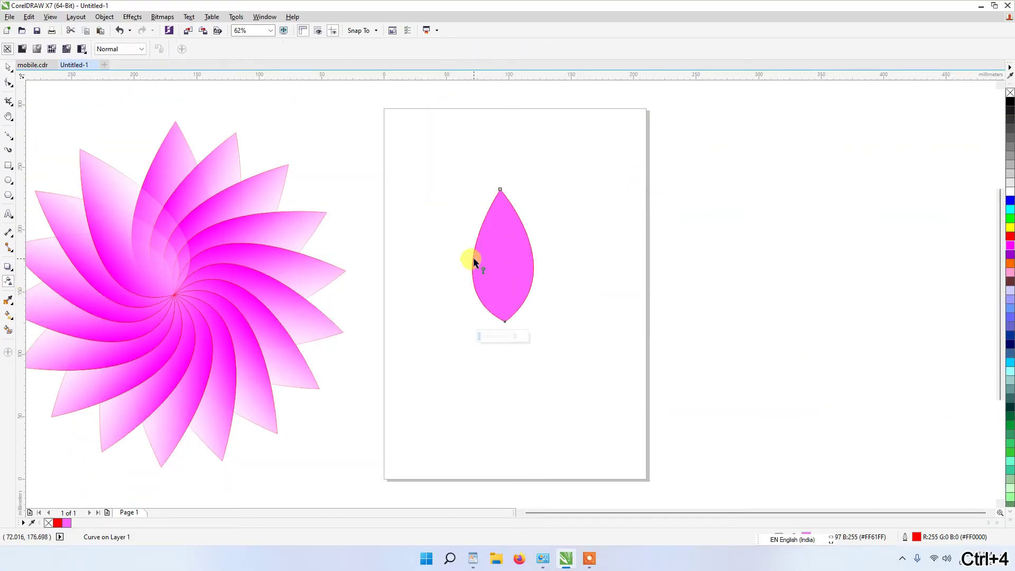
left_click_drag(471, 257, 542, 259)
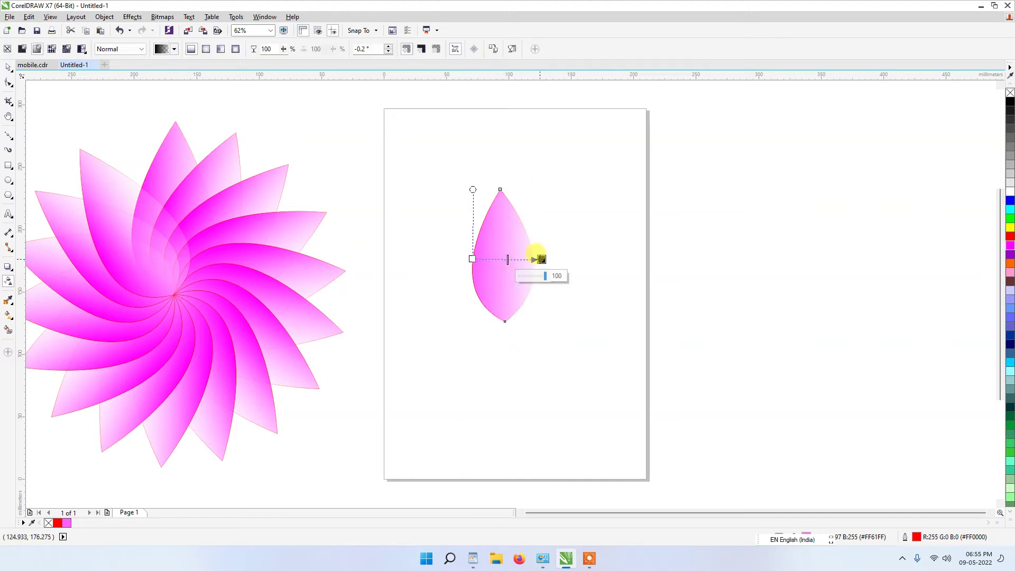
left_click(9, 67)
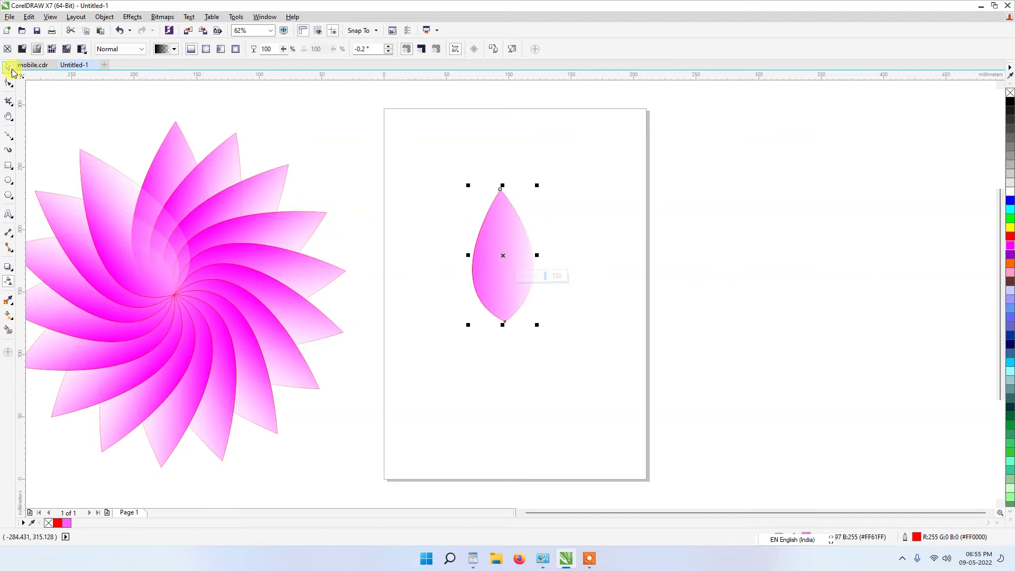
Move the petal's rotation centre to its bottom tip and create a copy rotated about 18 degrees clockwise around it
left_click(490, 255)
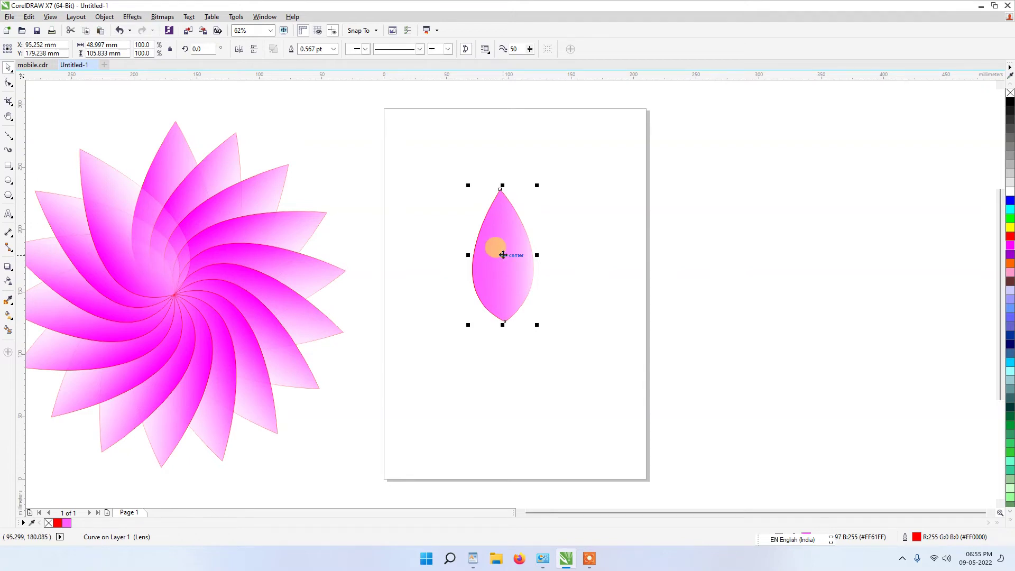
left_click(503, 254)
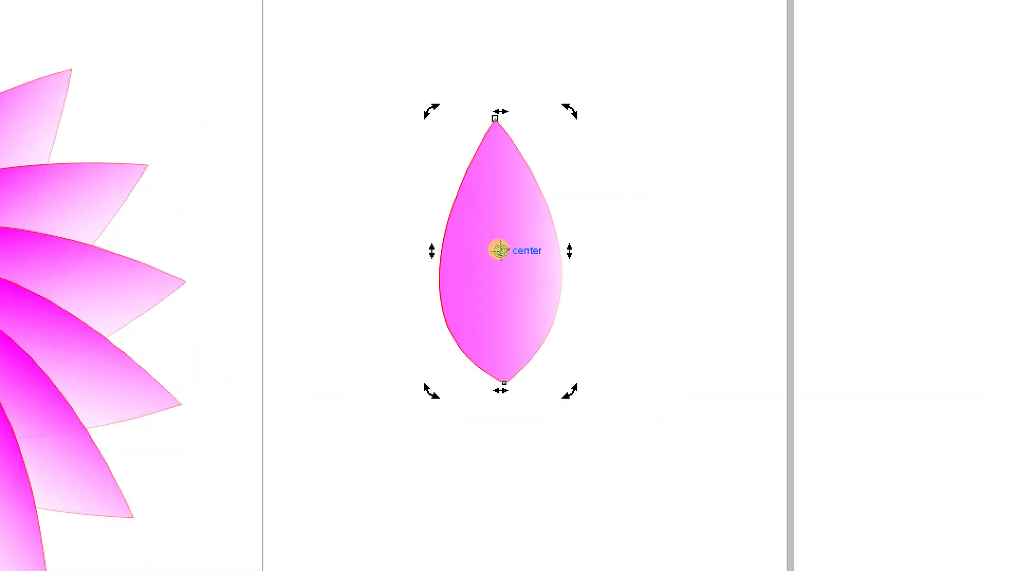
left_click_drag(499, 252, 504, 383)
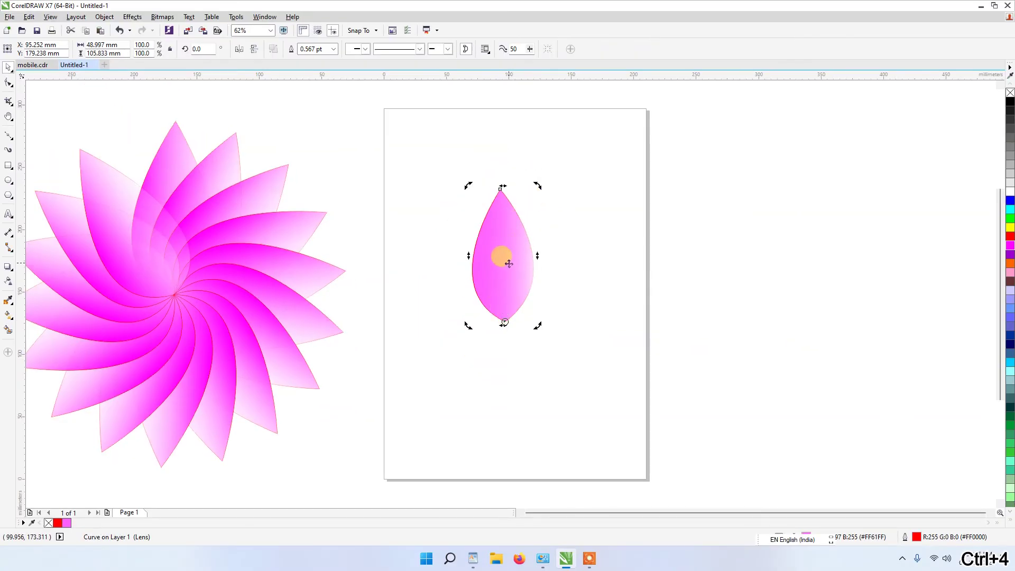
left_click_drag(537, 185, 570, 214)
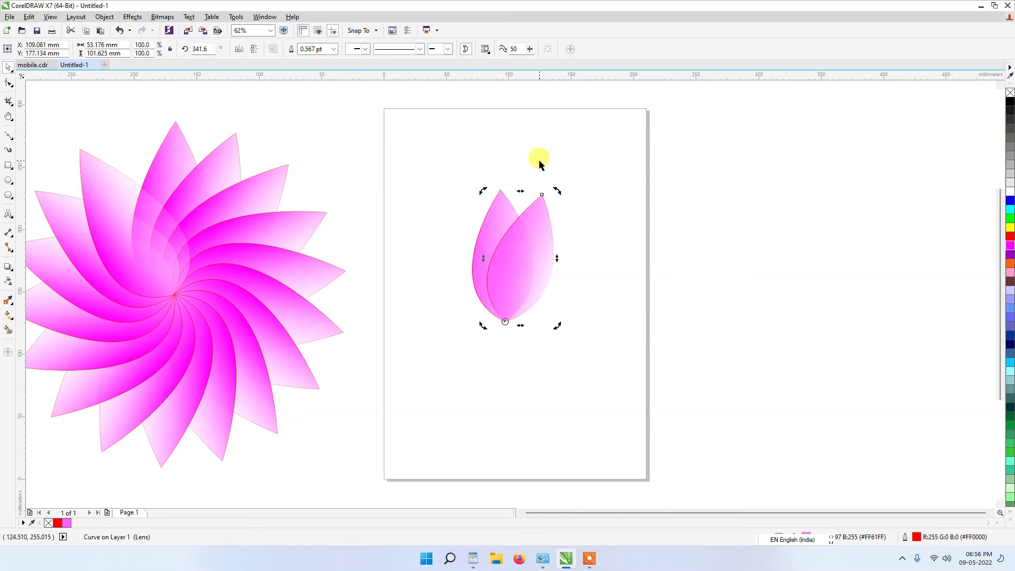
Repeat the rotated duplication around the bottom tip until the petals form a complete circular flower
key("ctrl+d")
key("ctrl+d")
key("ctrl+d")
key("ctrl+d")
key("ctrl+d")
key("ctrl+d")
key("ctrl+d")
key("ctrl+d")
key("ctrl+d")
key("ctrl+d")
key("ctrl+d")
key("ctrl+d")
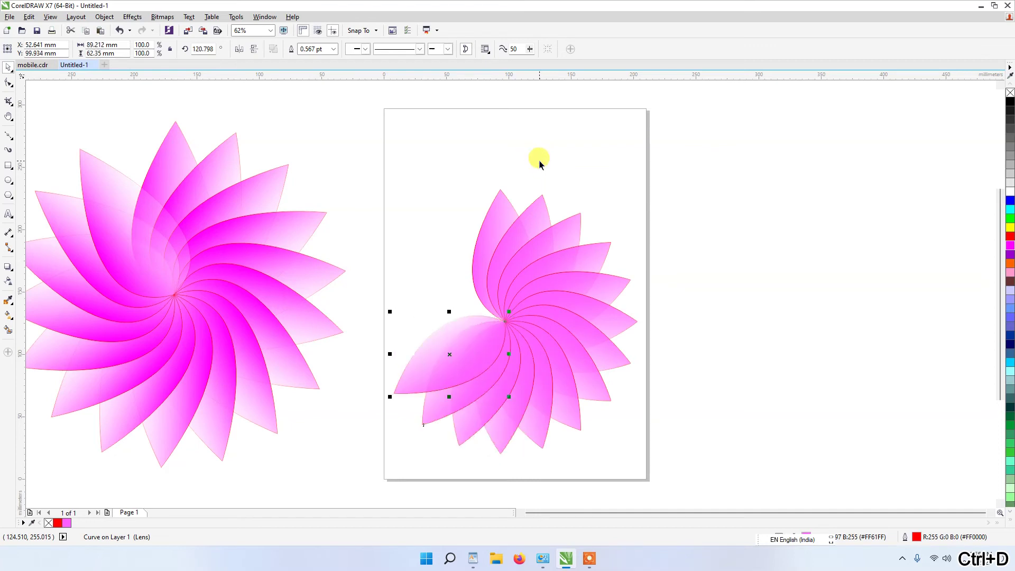
key("ctrl+d")
key("ctrl+d")
key("ctrl+d")
key("ctrl+d")
key("ctrl+d")
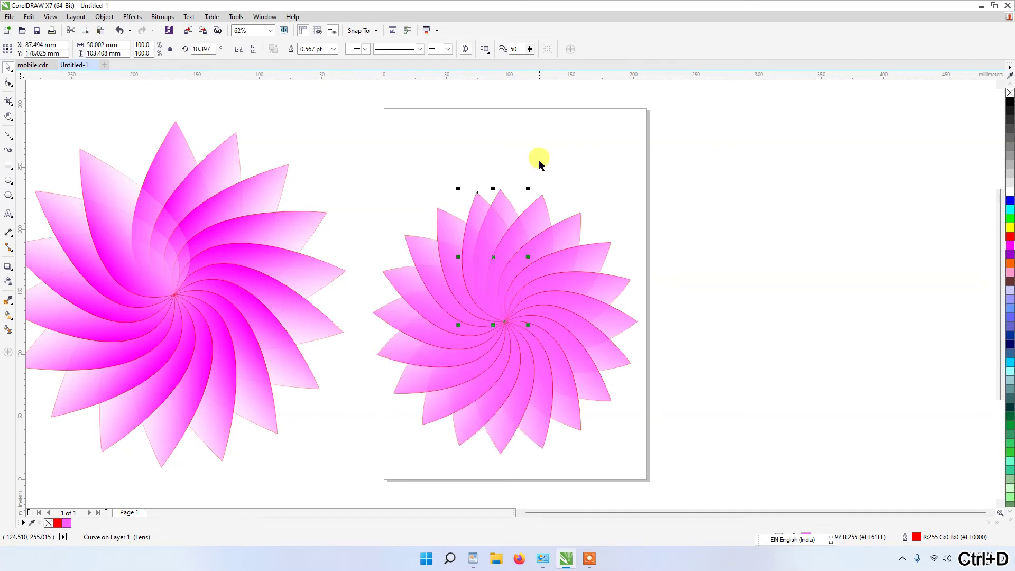
Select all petals of the new flower, try red, blue, grey and green fills, and settle on magenta (#FF00FF)
left_click(8, 69)
left_click_drag(349, 130, 702, 479)
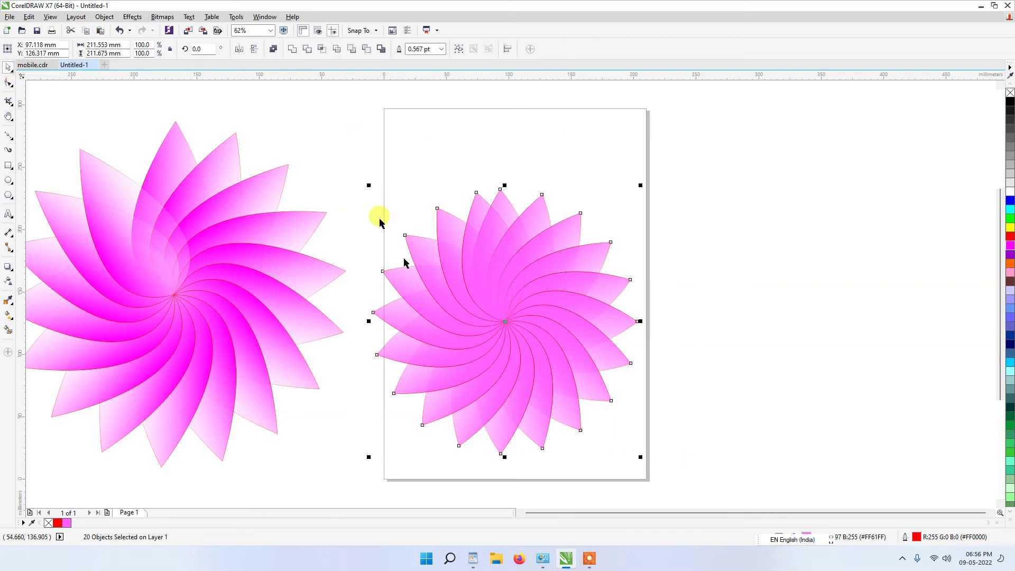
left_click(1010, 237)
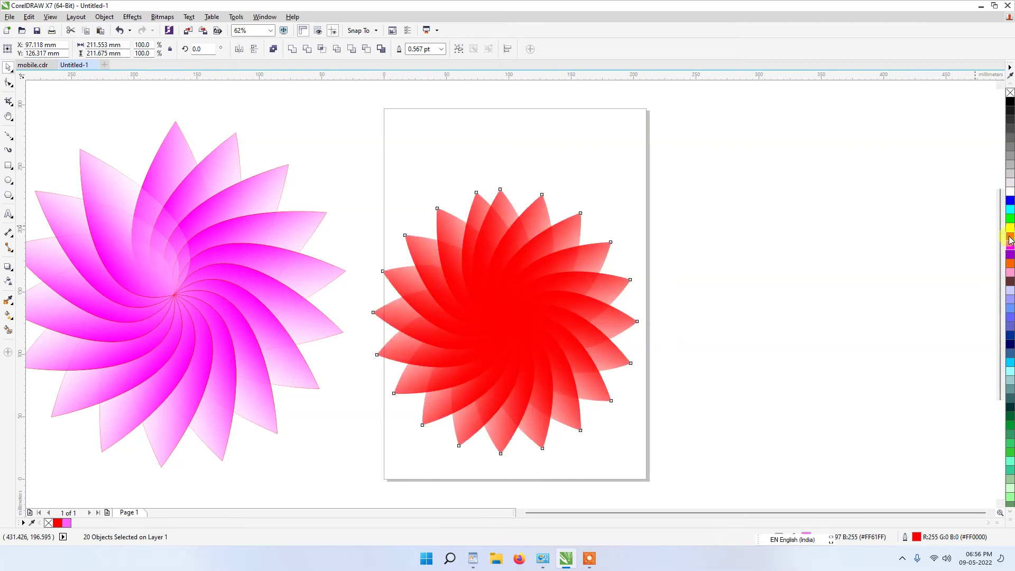
left_click(1010, 200)
left_click(1010, 164)
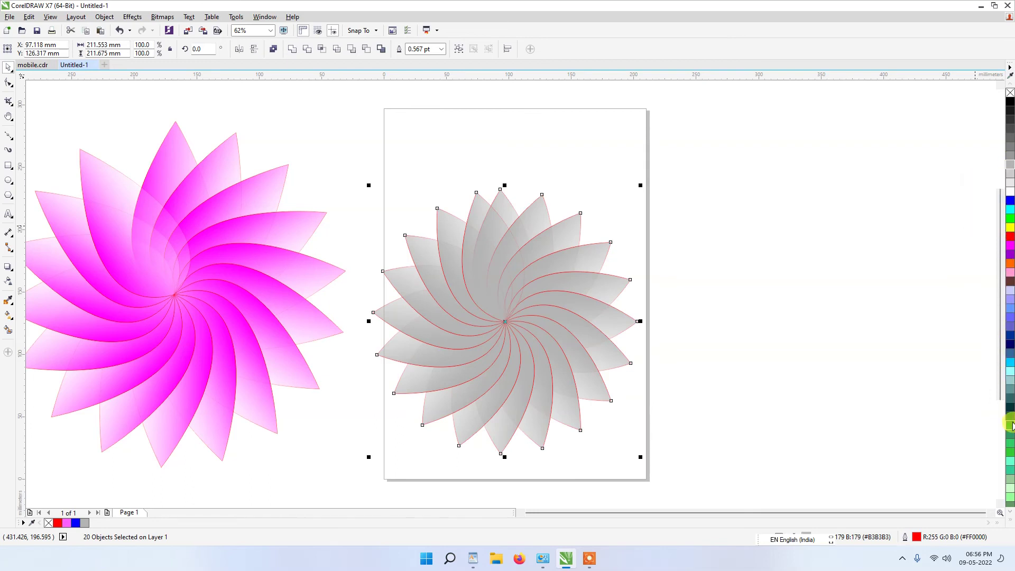
left_click(1010, 447)
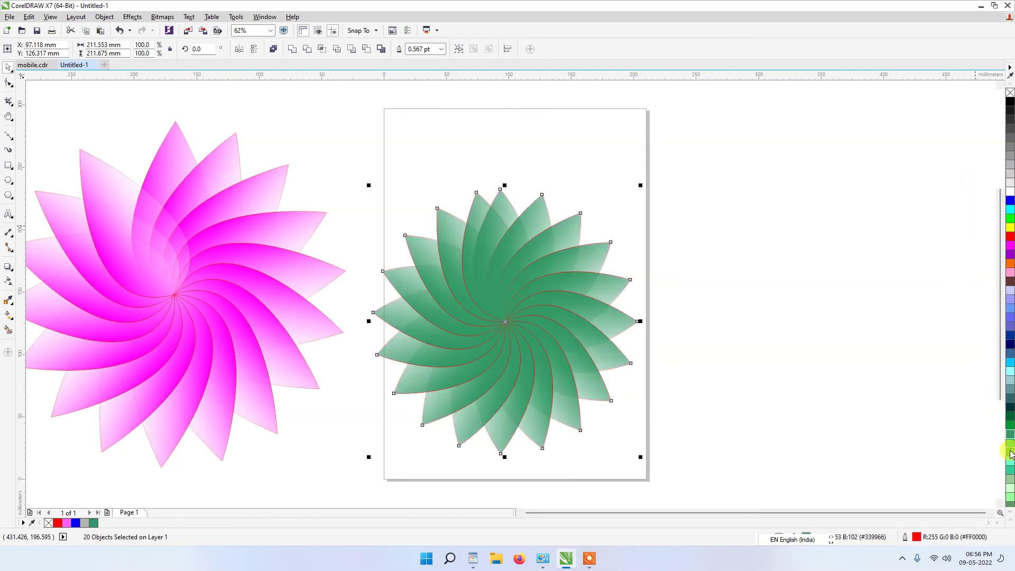
left_click(1010, 453)
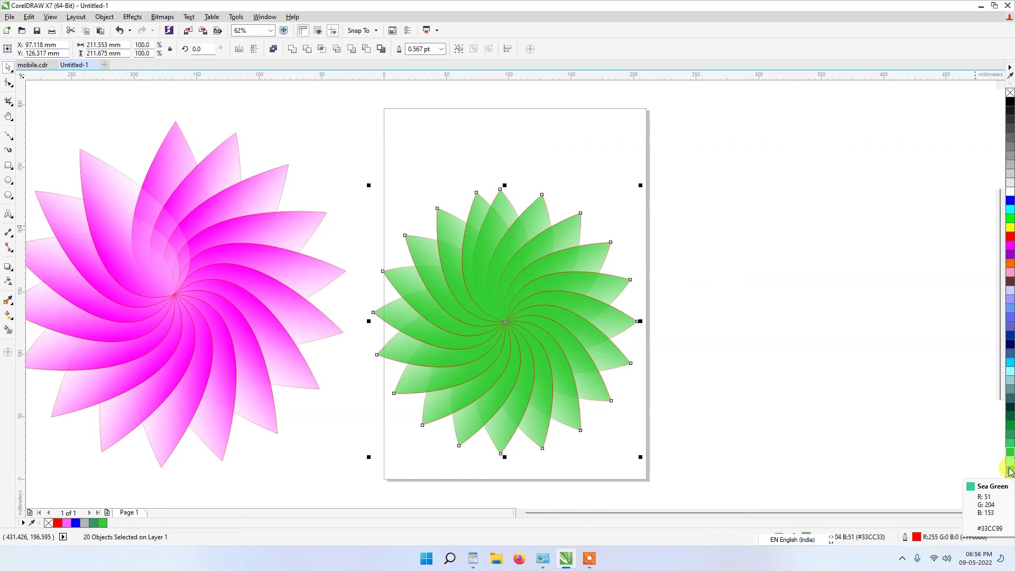
left_click(1010, 471)
left_click(1010, 461)
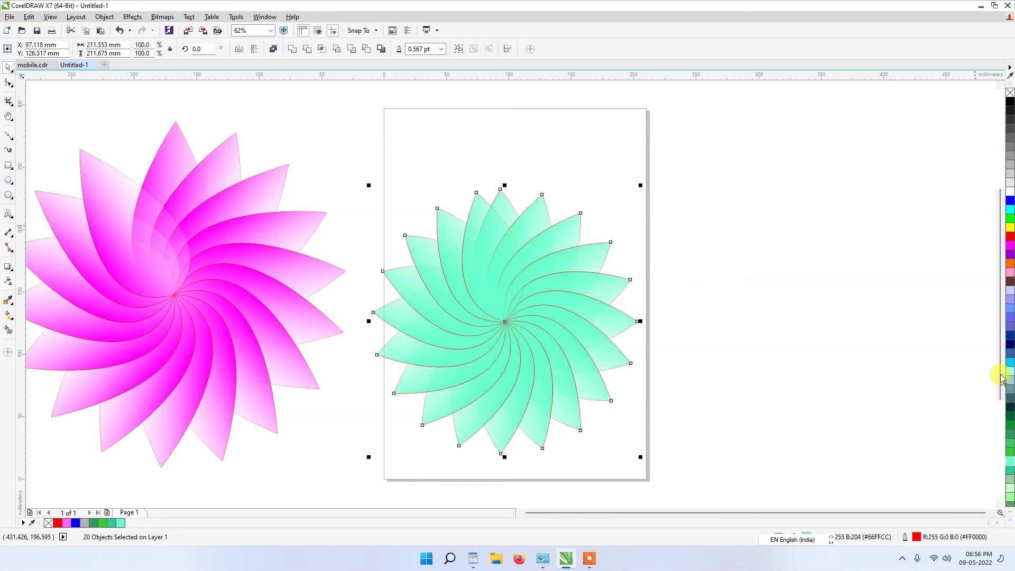
left_click(1010, 310)
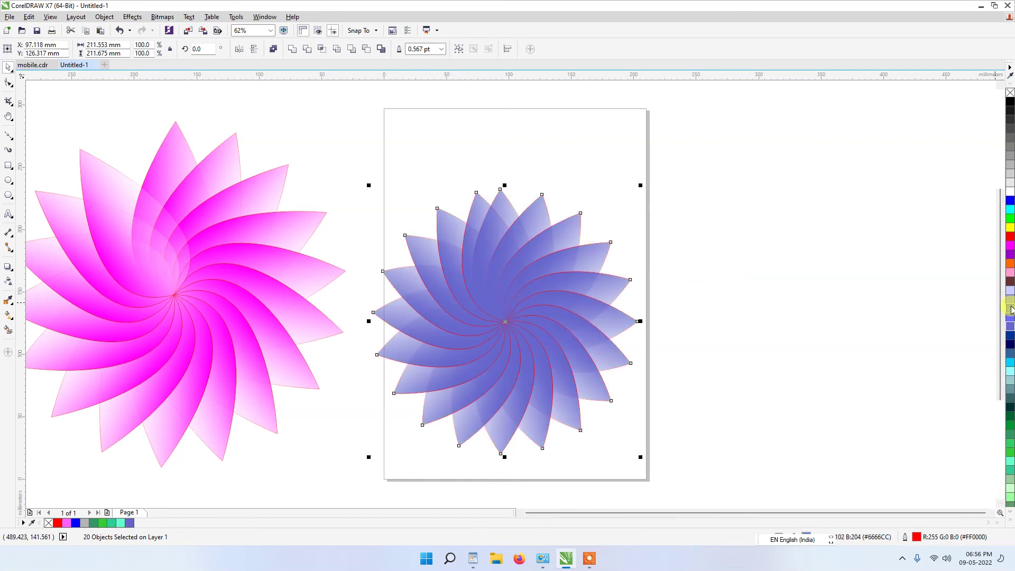
left_click(1011, 312)
left_click(1010, 248)
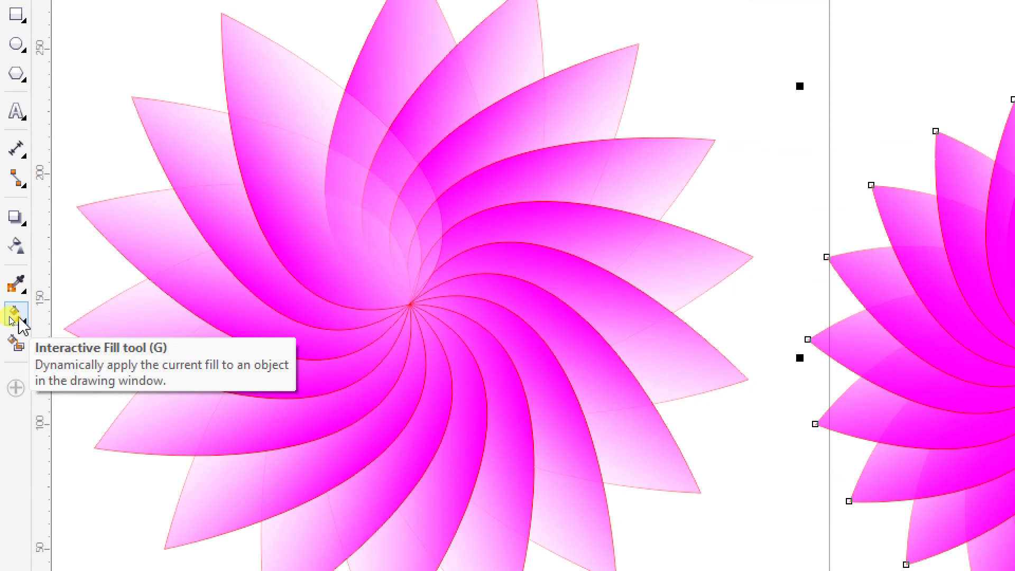
key("ctrl+4")
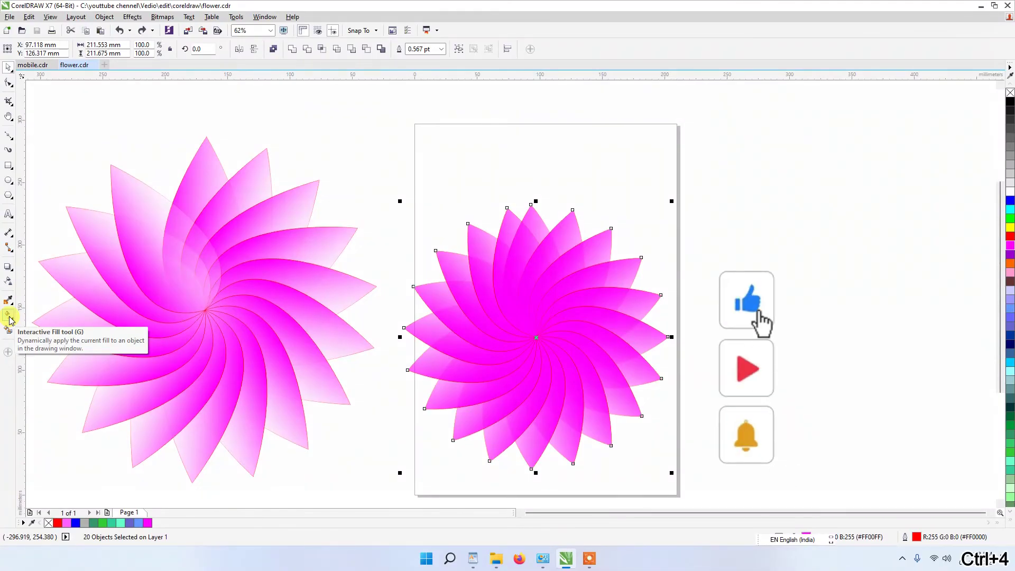